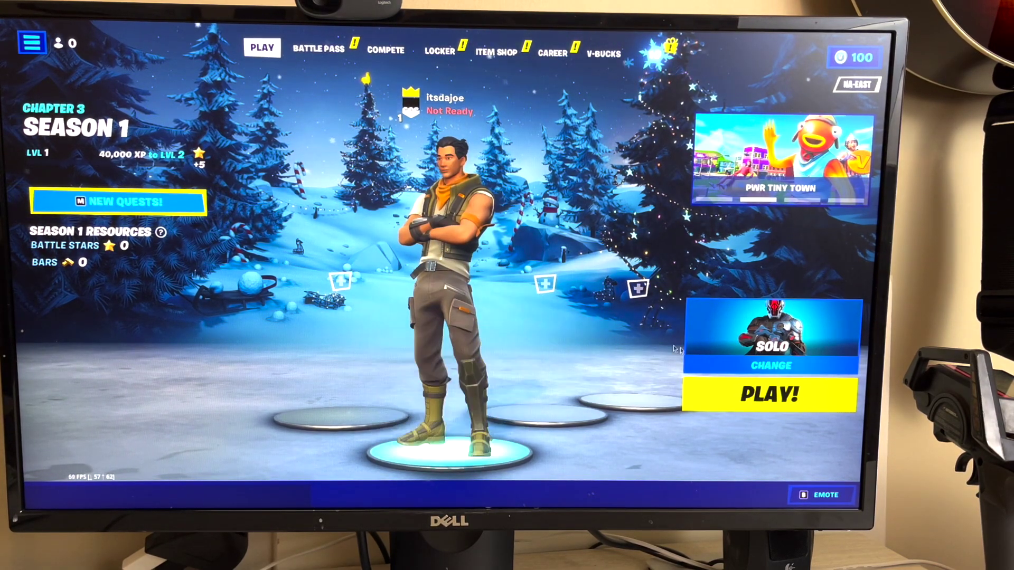
Step: Start Solo matchmaking and ride the battle bus until the skydive begins
click(744, 409)
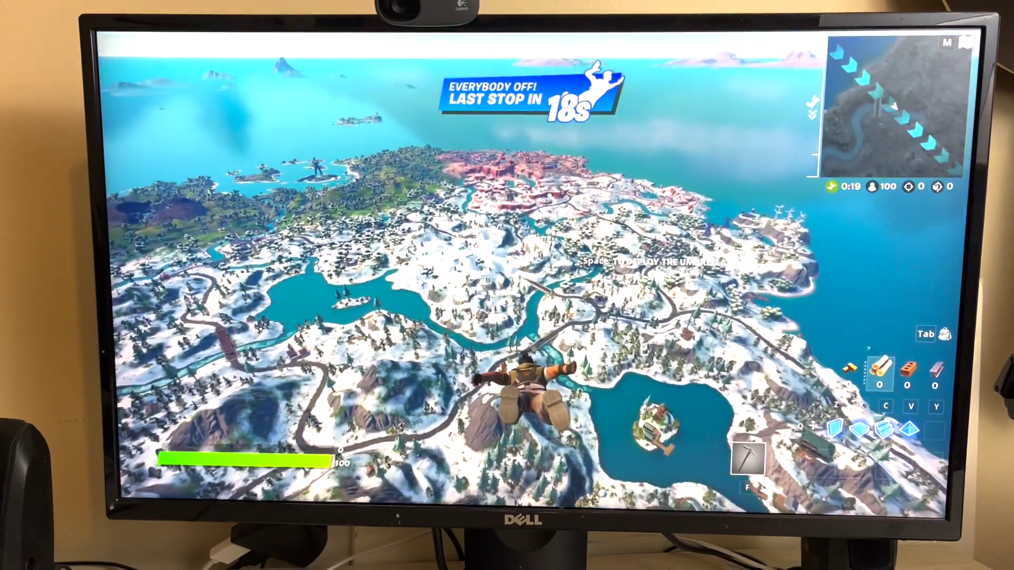
Step: Glide down, run into the diner, and pick up the auto shotgun
key(space)
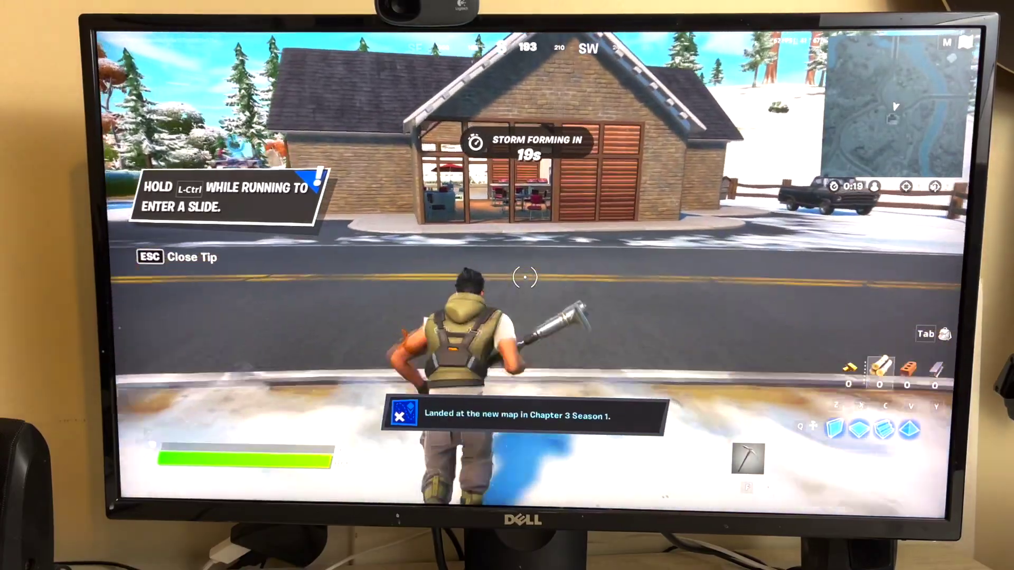
key(w)
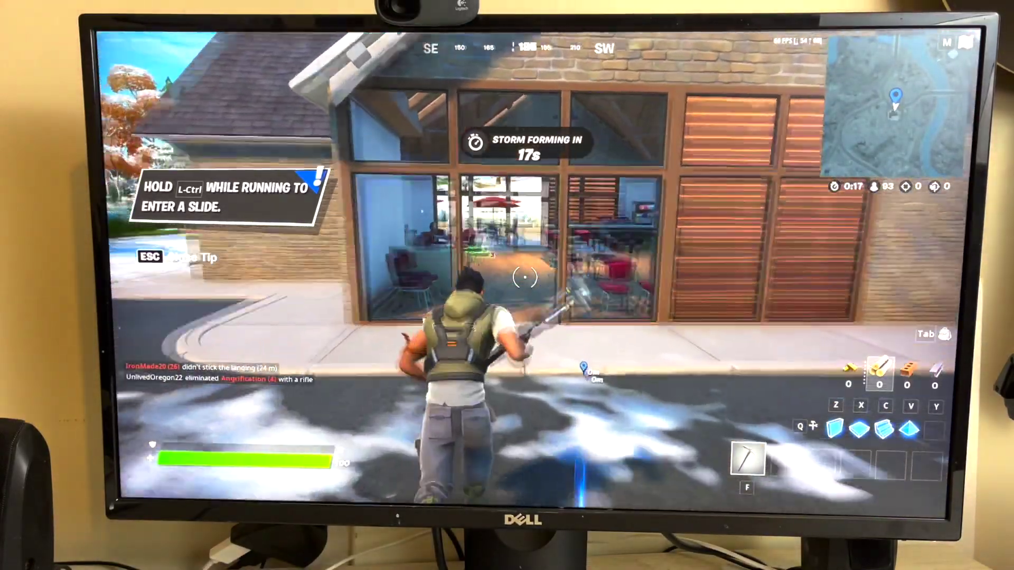
key(w)
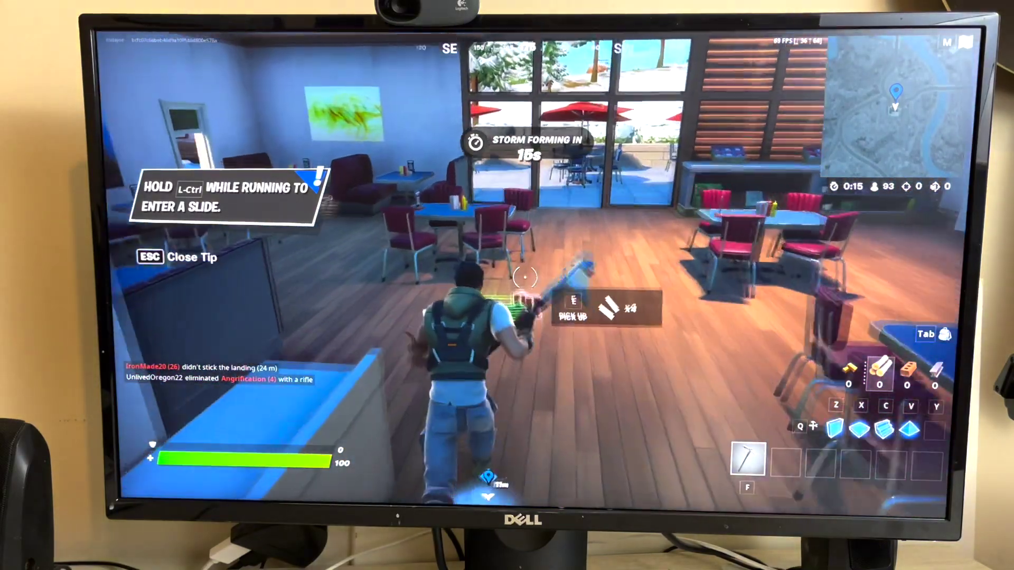
key(w)
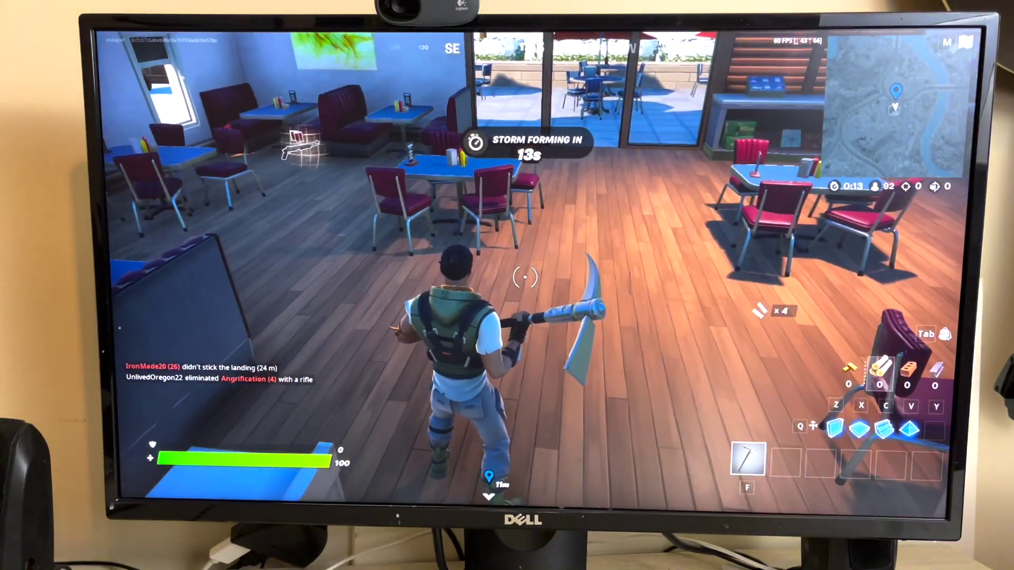
key(w)
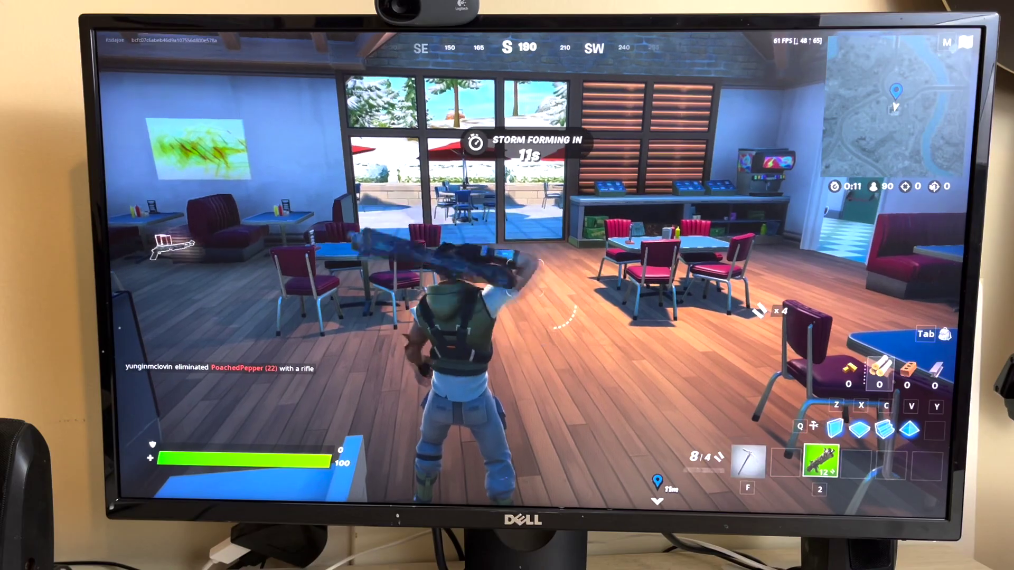
Step: Leave the diner through the glass wall and run past the houses into the snowy hills
key(w)
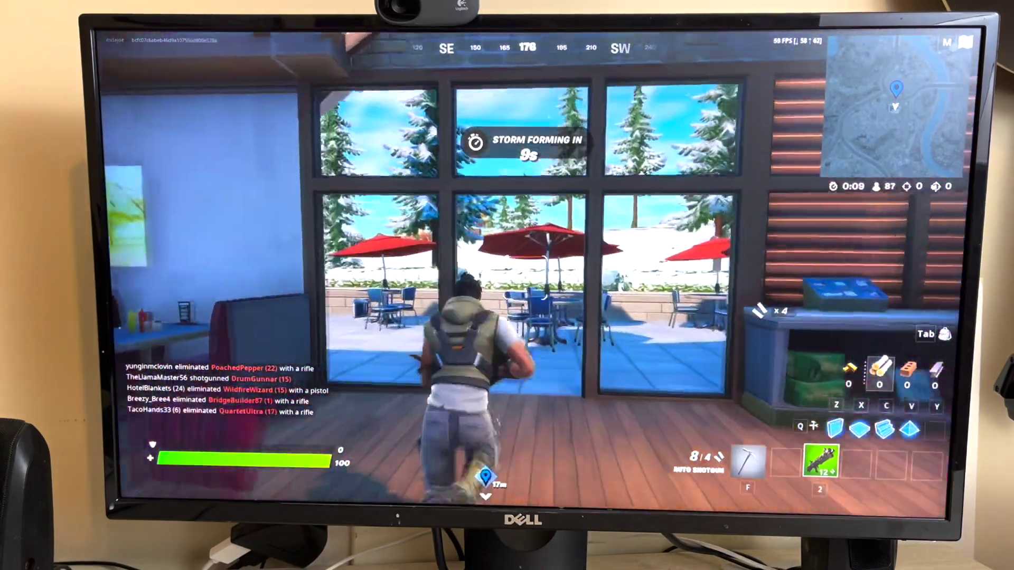
key(w)
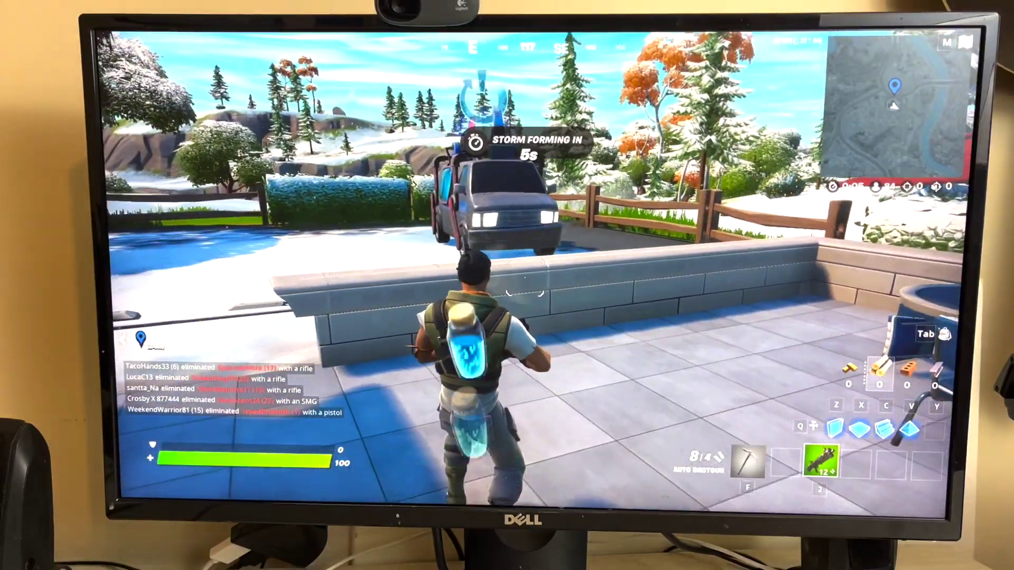
key(w)
key(w)
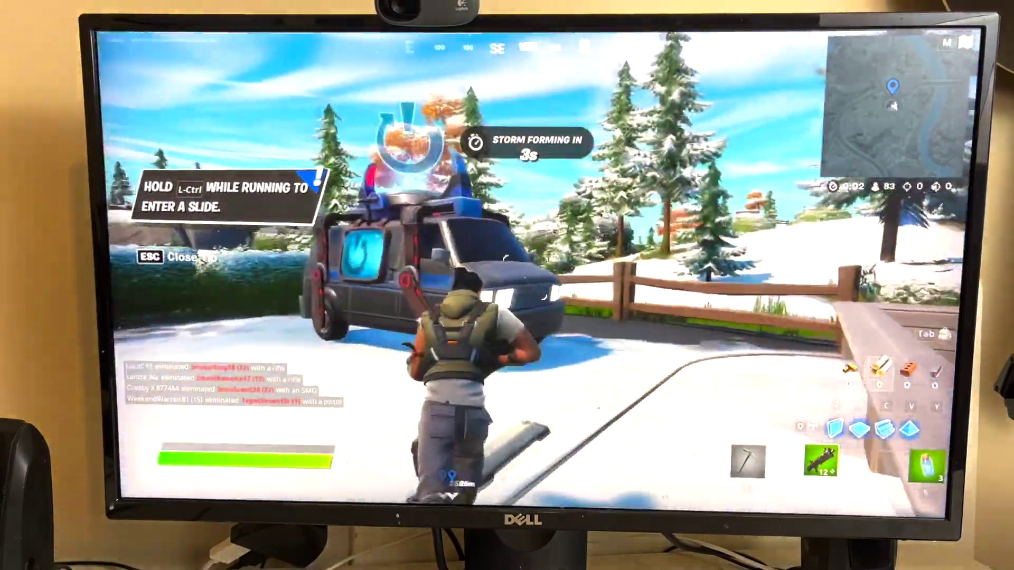
key(w)
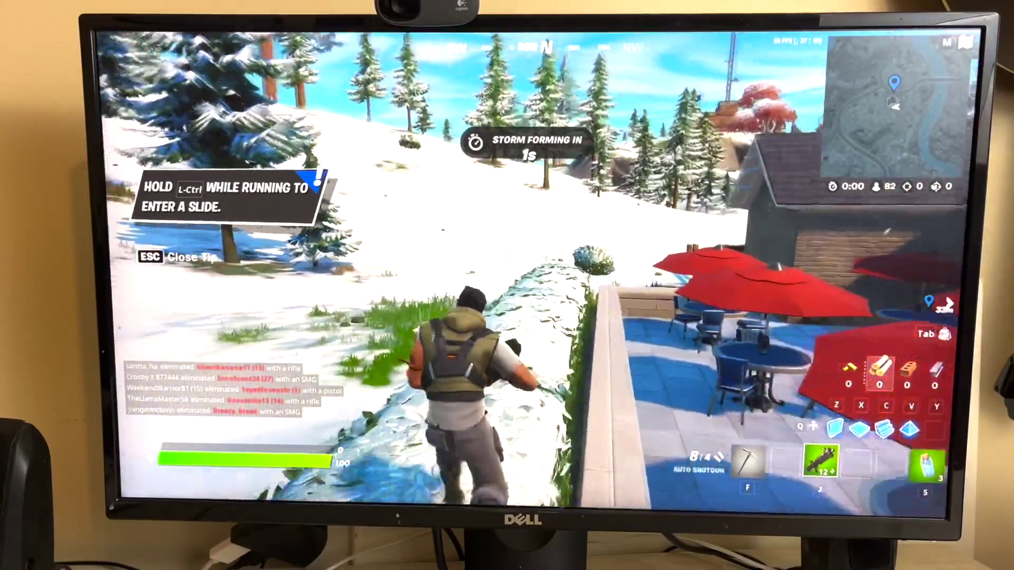
key(w)
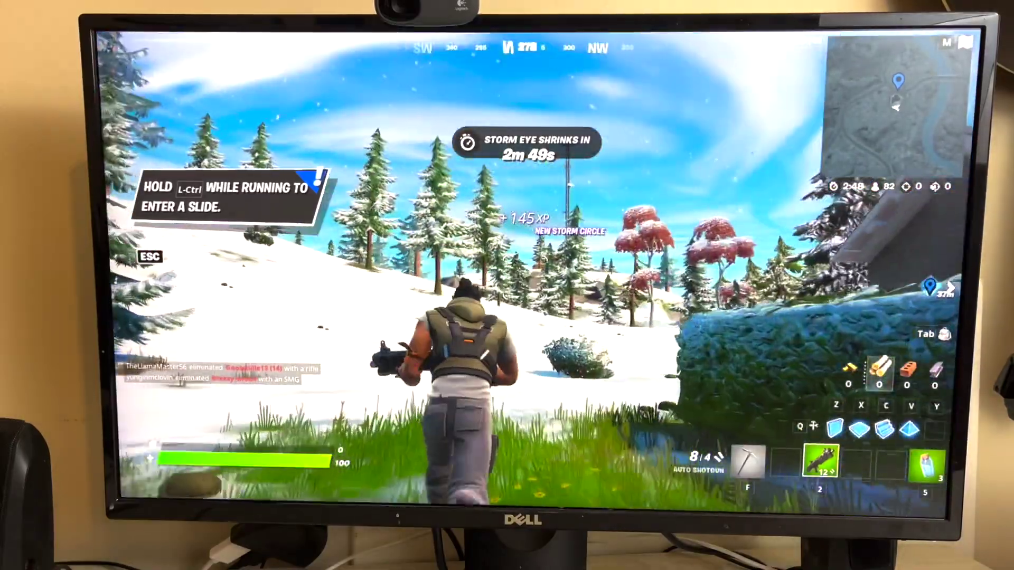
key(w)
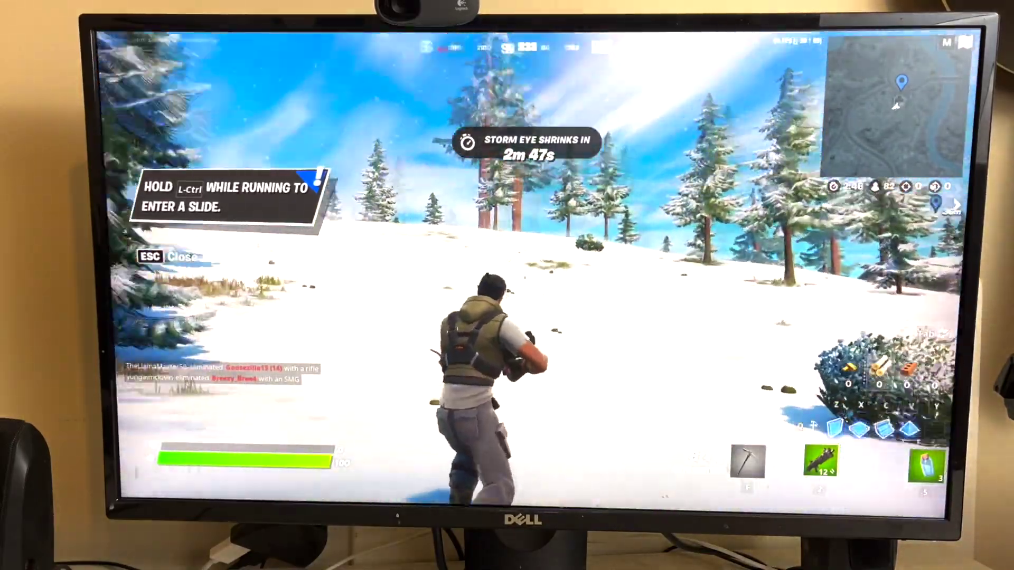
Step: Run back into the café with red umbrellas and pick up a second weapon
key(w)
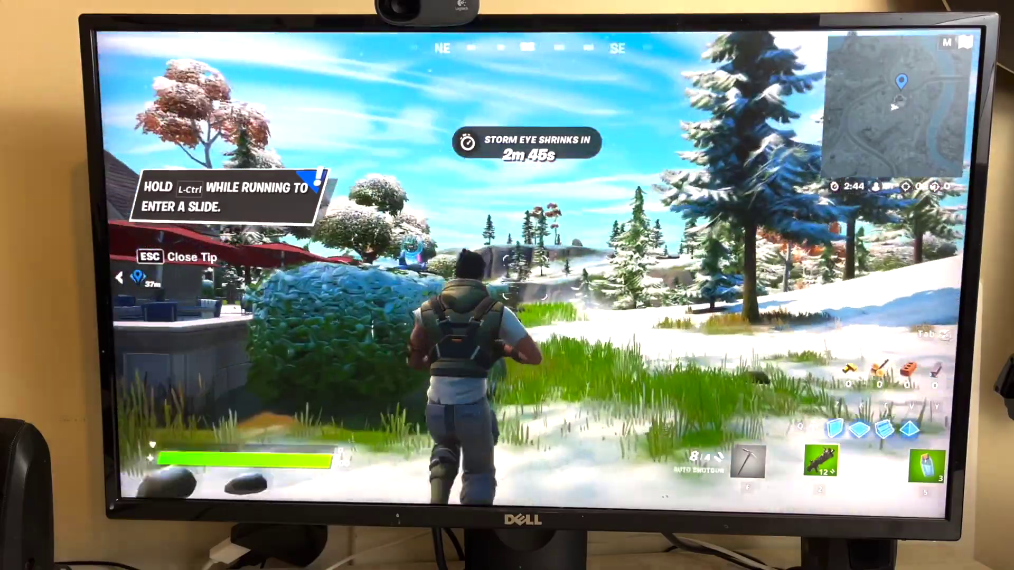
key(w)
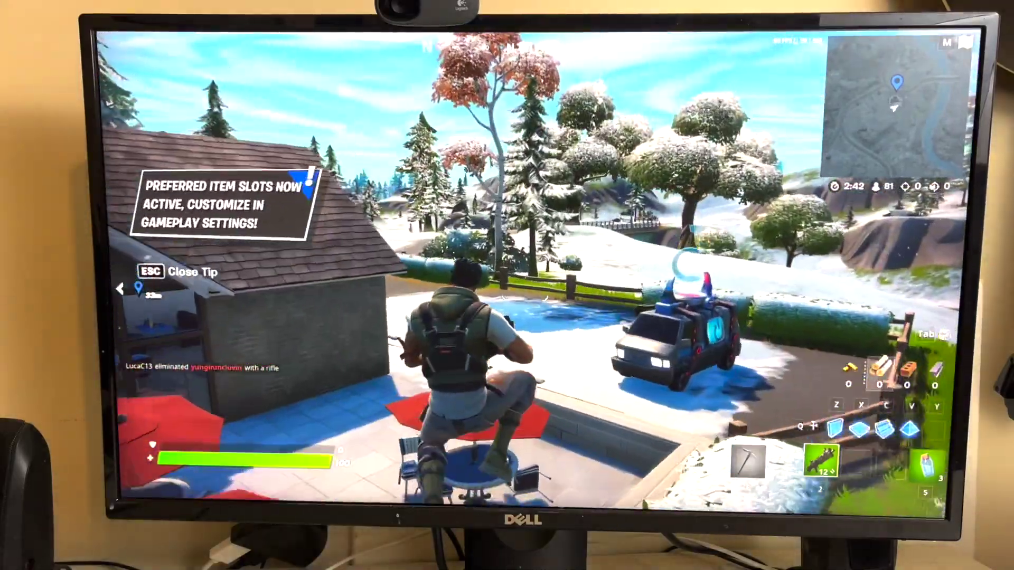
key(w)
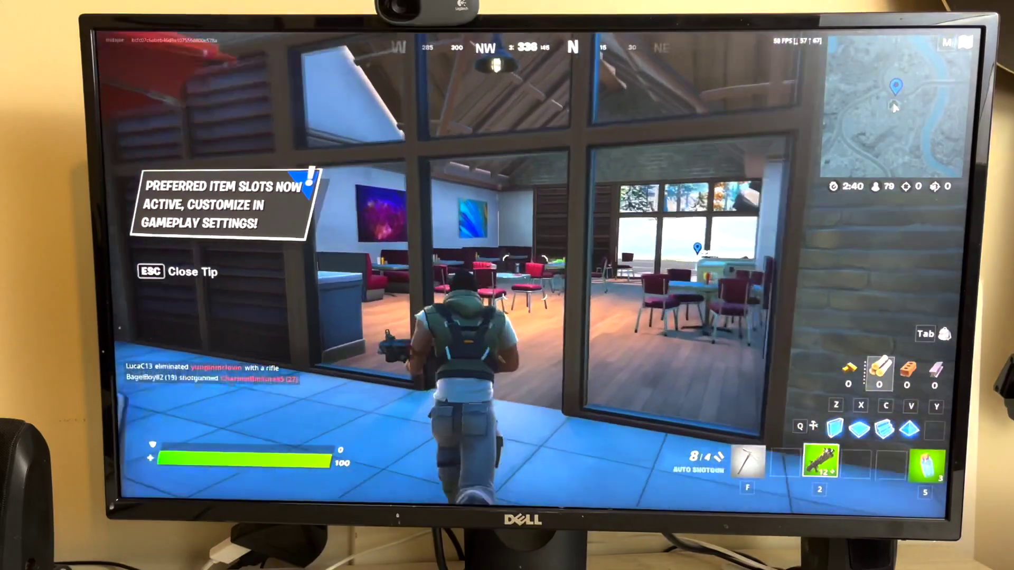
key(w)
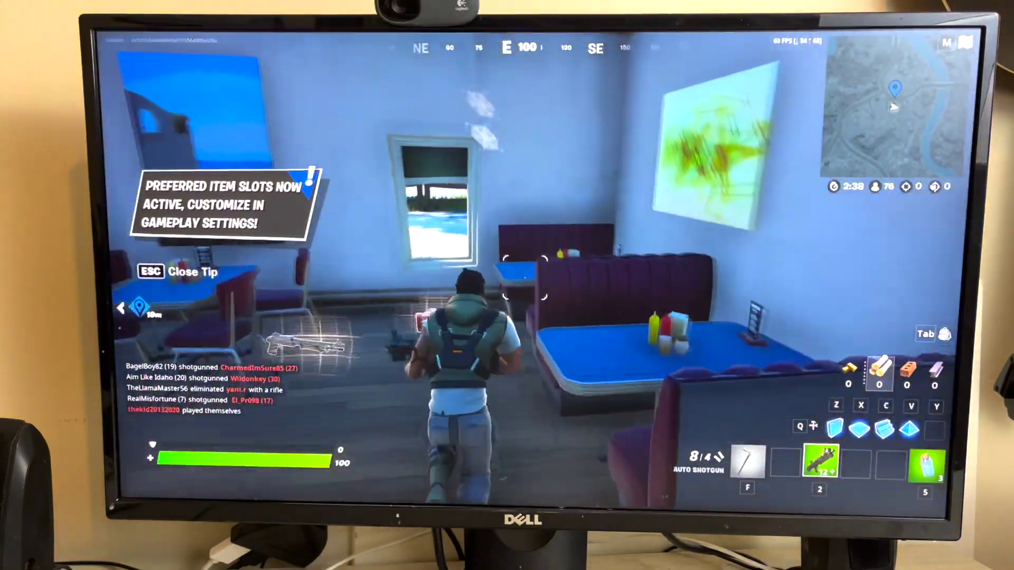
key(w)
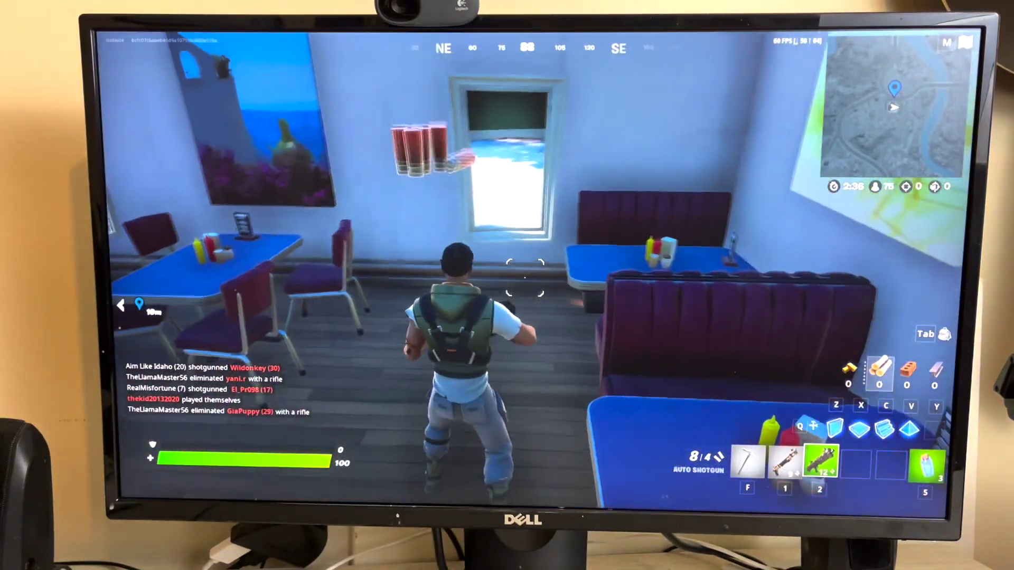
key(w)
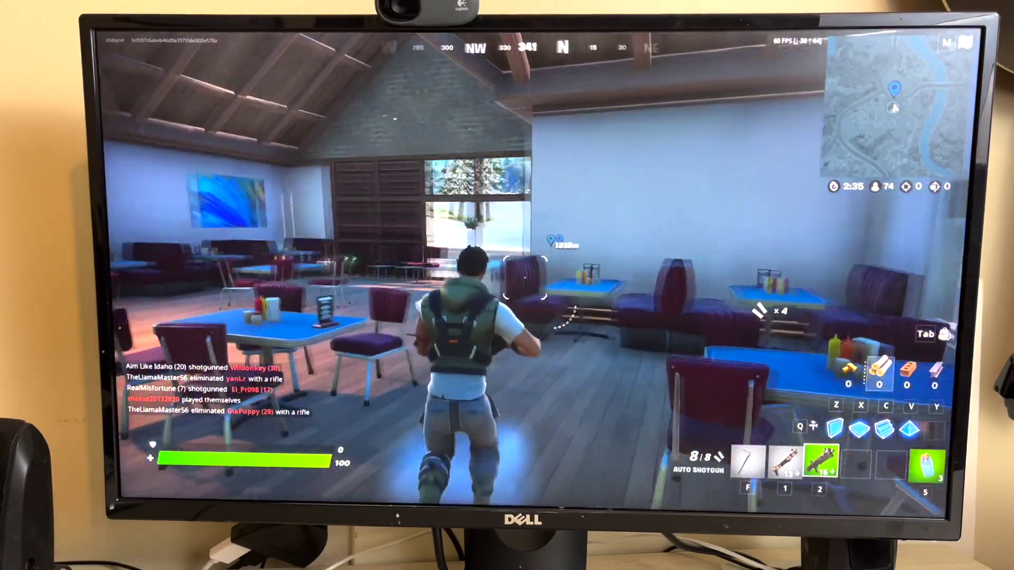
Step: Open Fortnite's video settings from the side menu, briefly checking the general game settings
key(Escape)
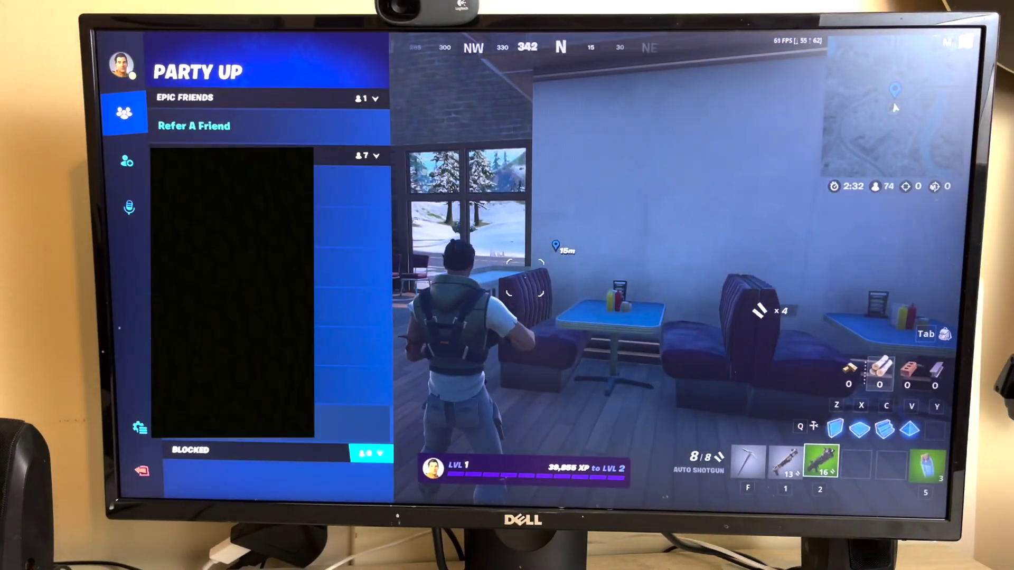
click(139, 428)
click(182, 109)
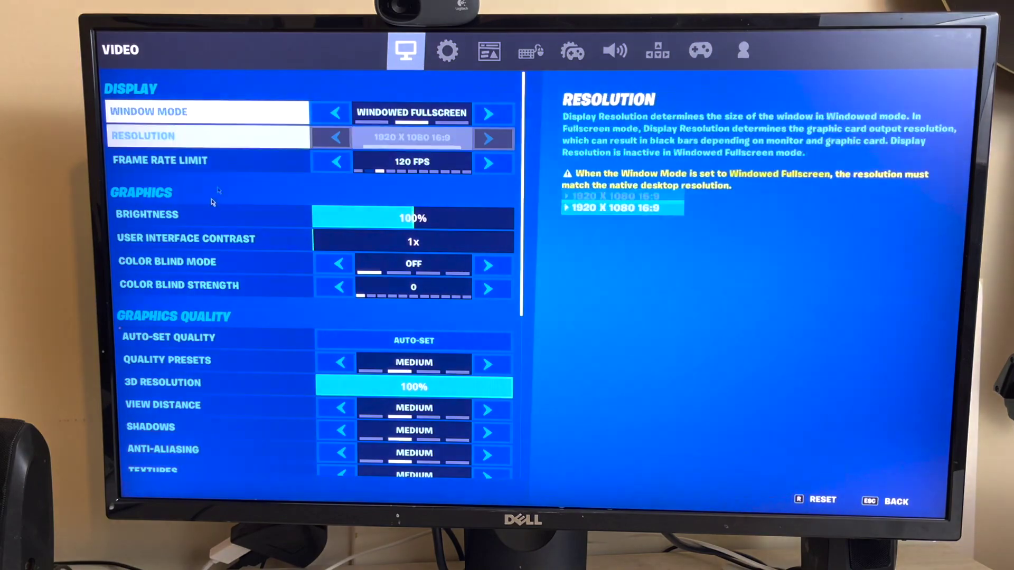
scroll(254, 238, down, 2)
click(448, 50)
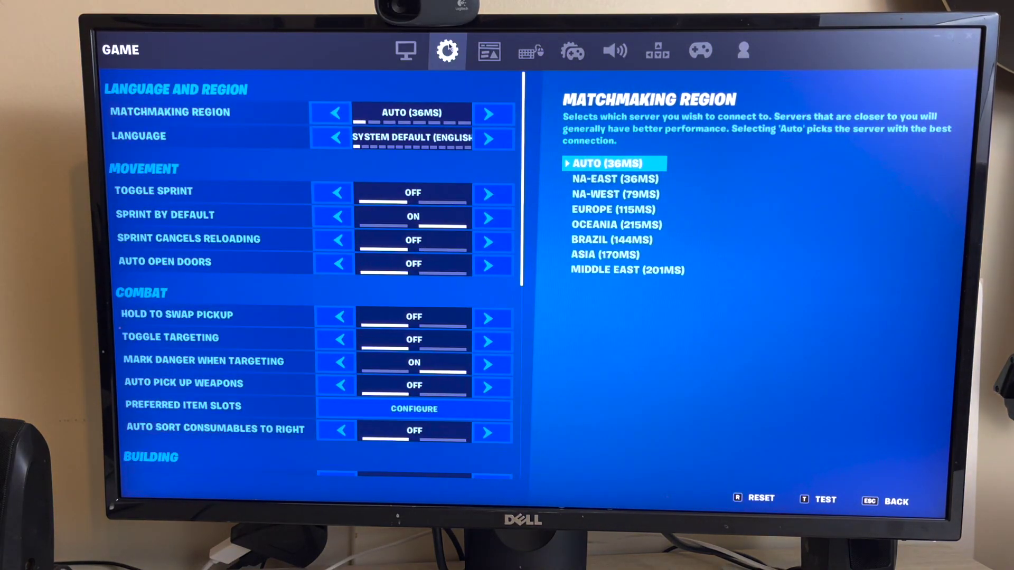
scroll(441, 74, down, 1)
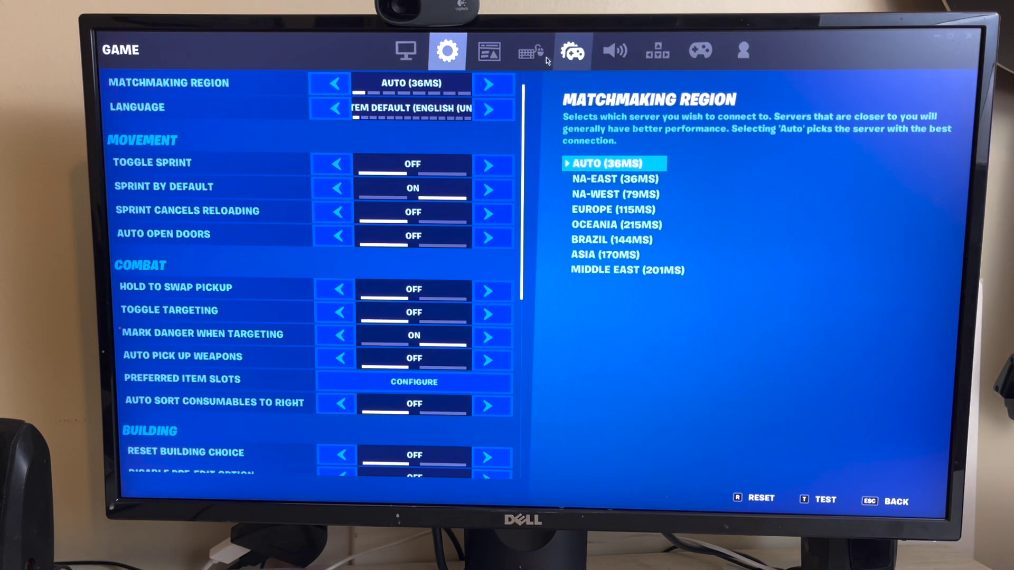
click(394, 56)
scroll(382, 173, down, 2)
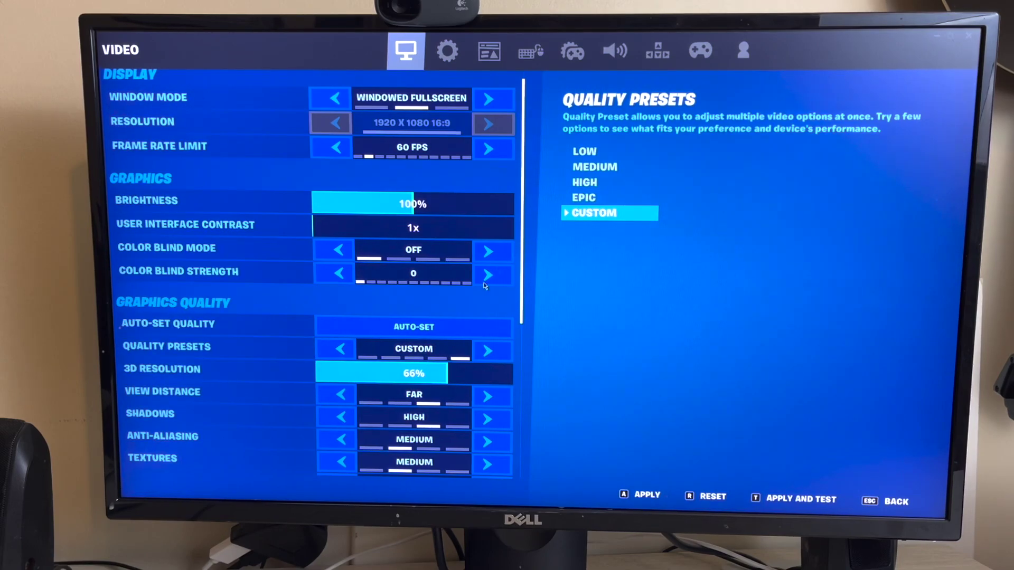
scroll(441, 384, down, 1)
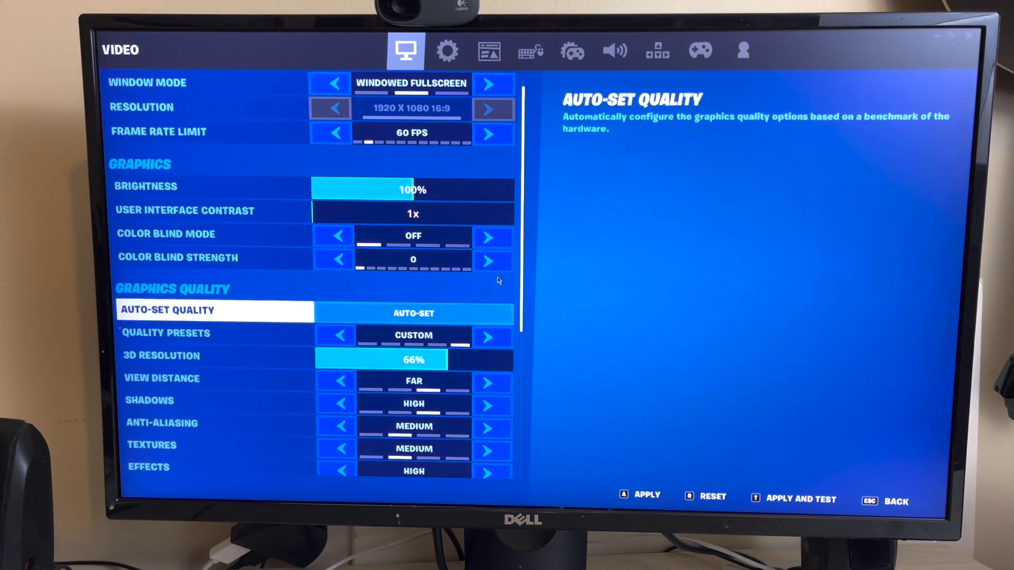
Step: Set Quality Presets to Epic, then to High, and return to the match
click(340, 336)
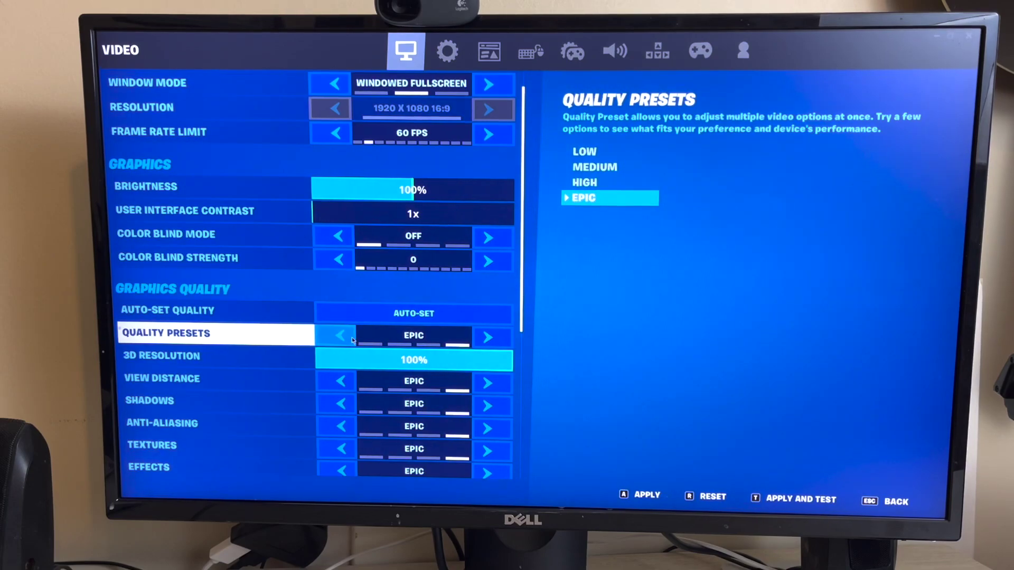
click(341, 337)
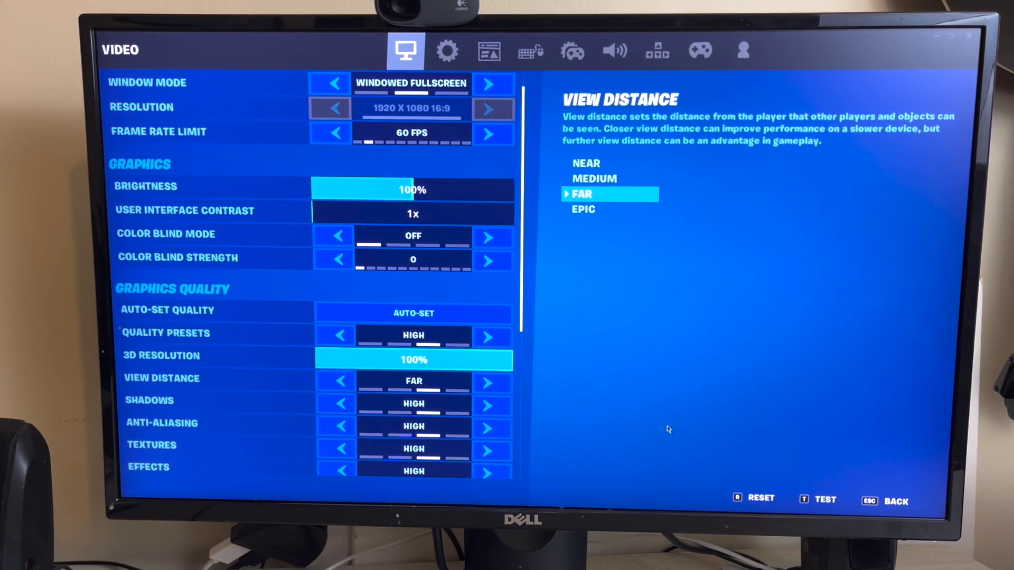
click(882, 503)
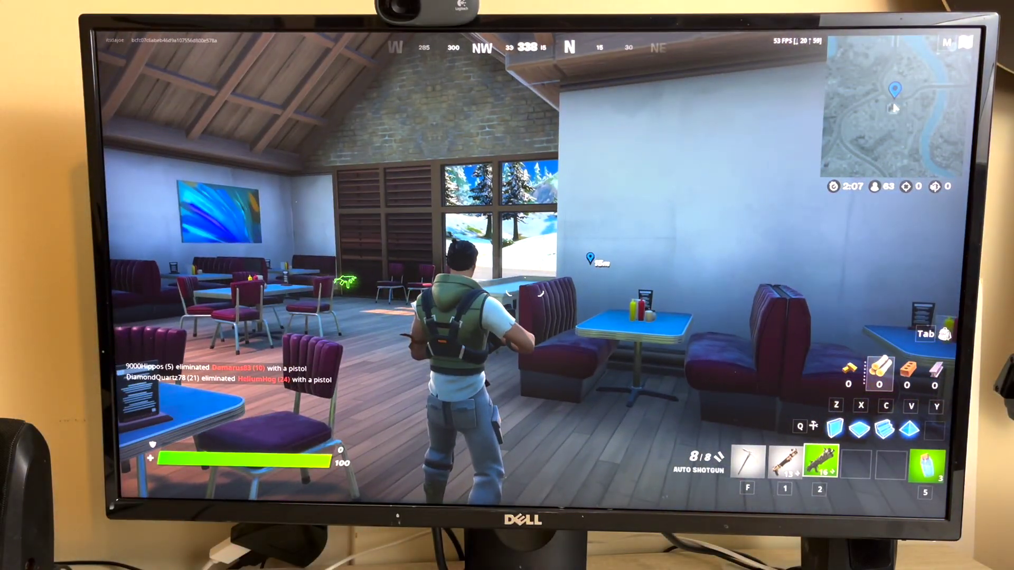
Step: Run across the diner and outside toward the truck and fence
key(w)
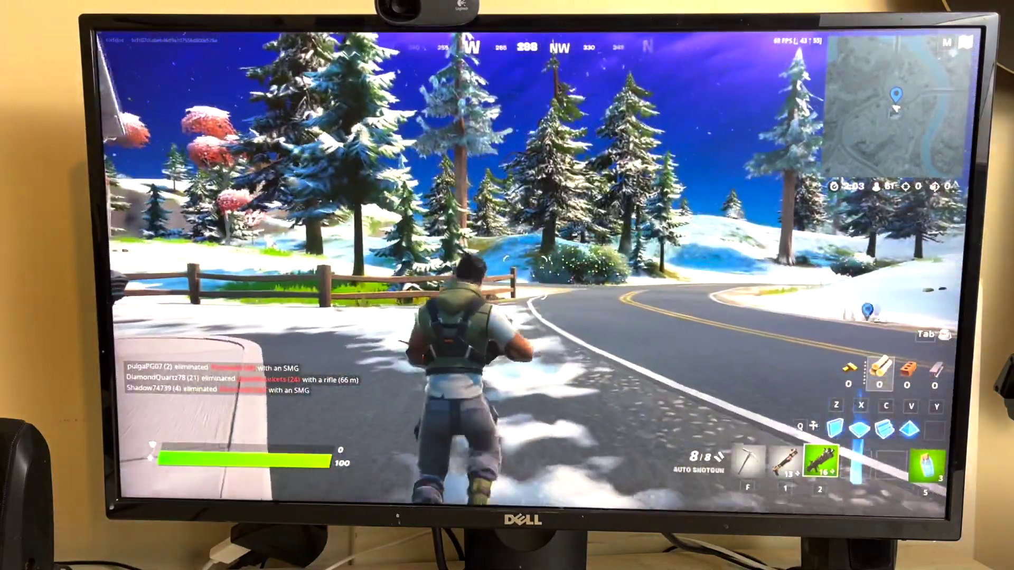
key(w)
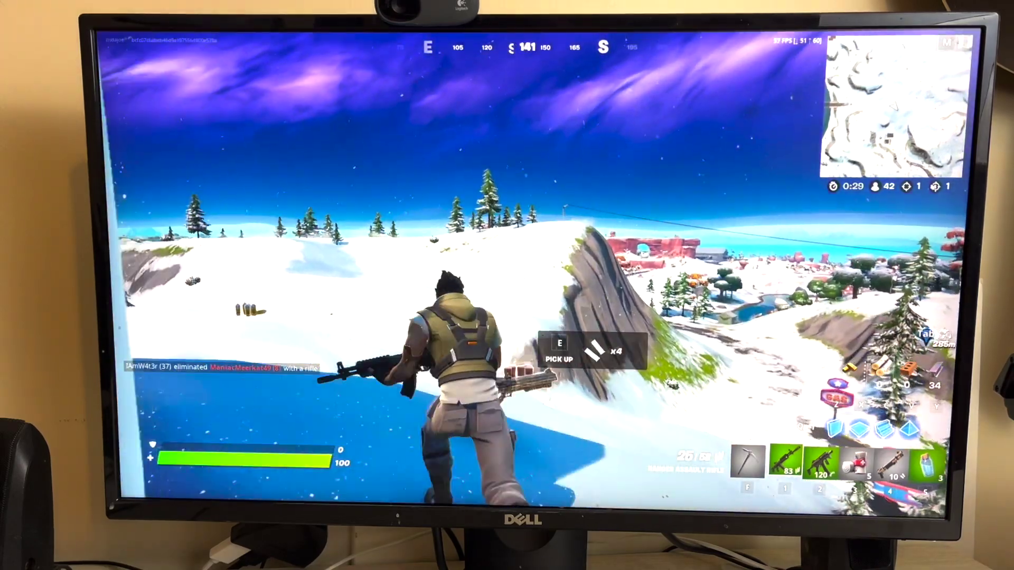
Step: Open video settings from the side panel and change Quality Presets from High to Epic
key(p)
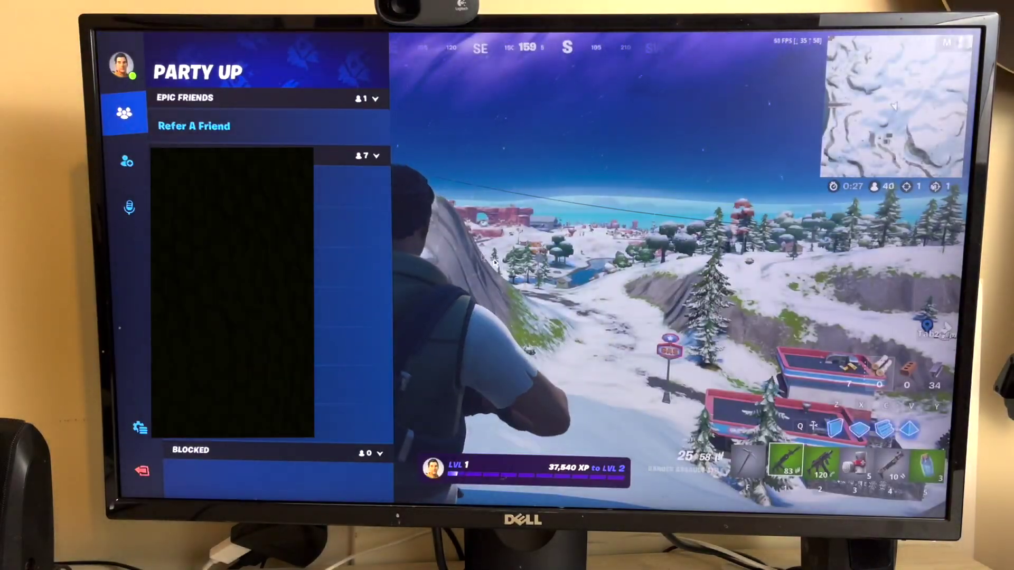
click(140, 428)
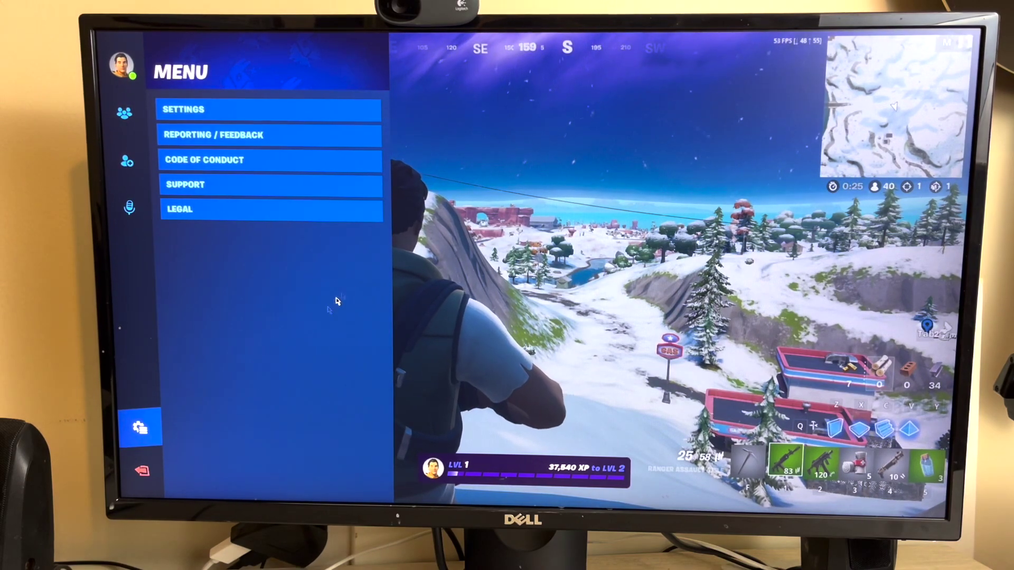
click(244, 109)
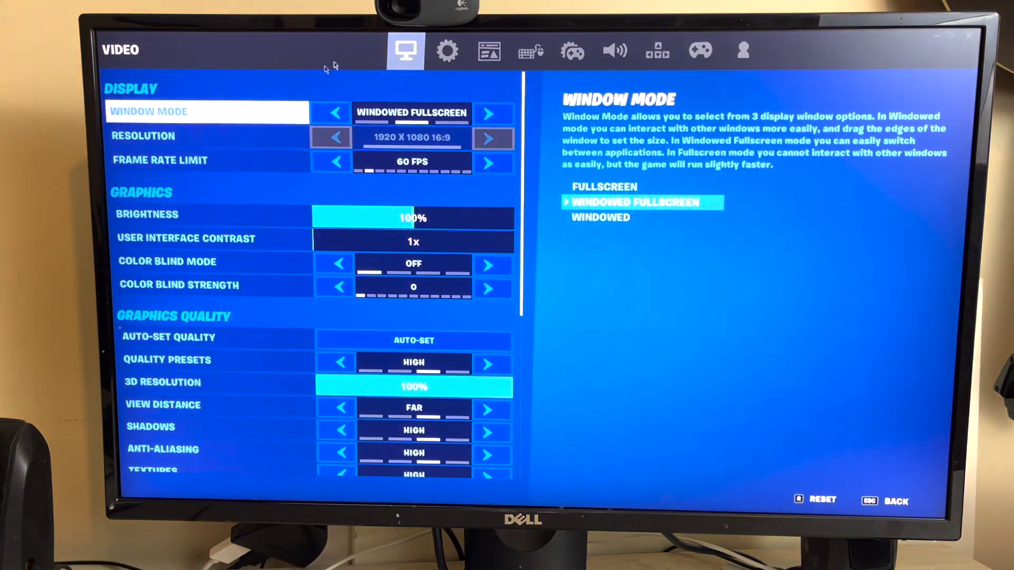
click(488, 364)
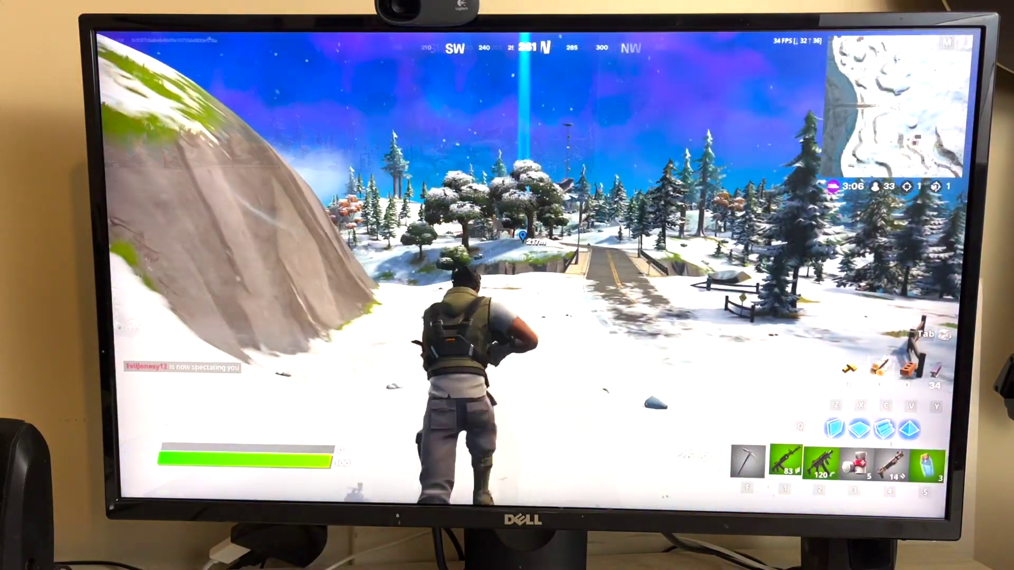
Step: Change Quality Presets from Epic back to High, apply it, and resume the match
key(p)
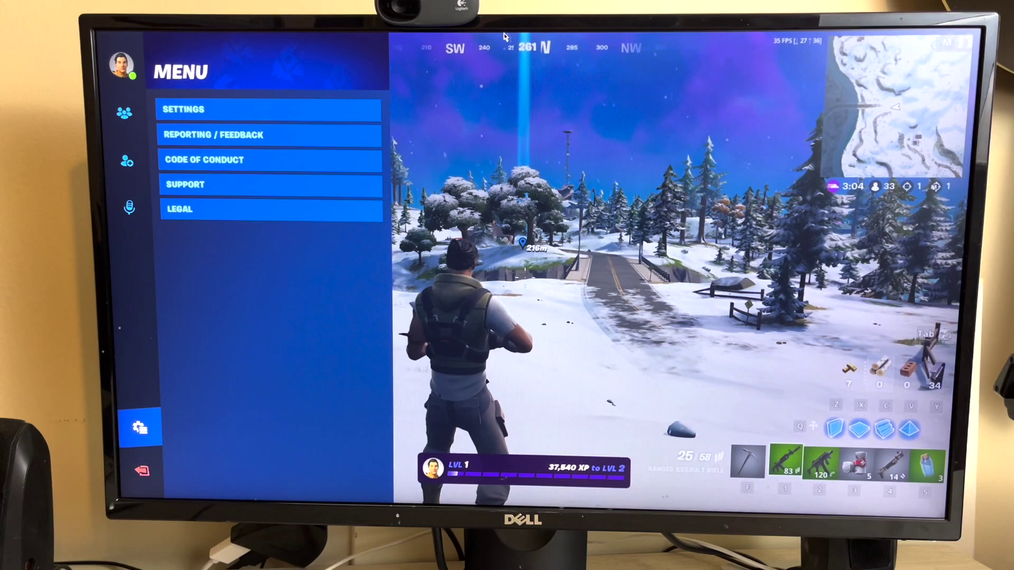
click(281, 111)
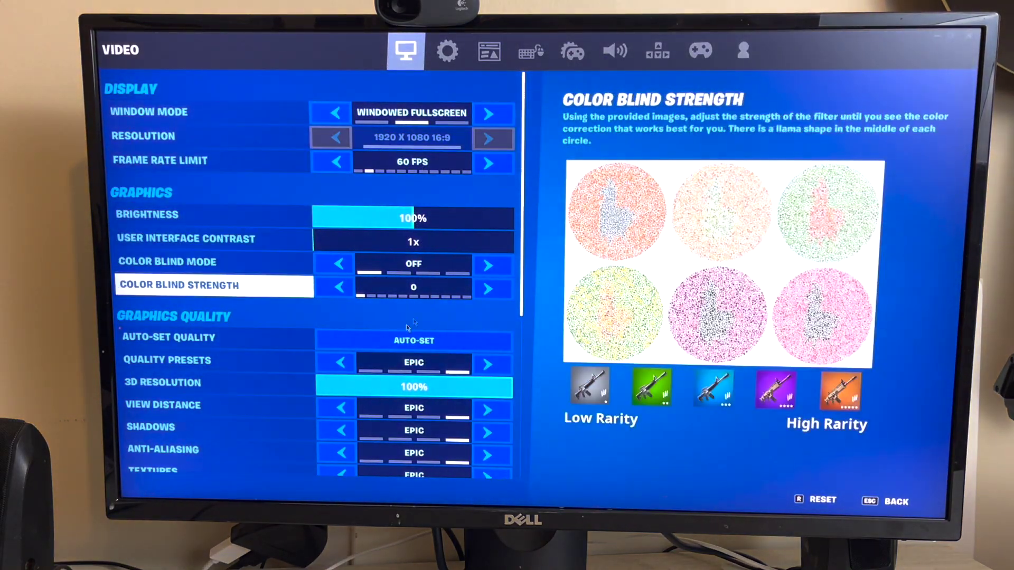
click(340, 362)
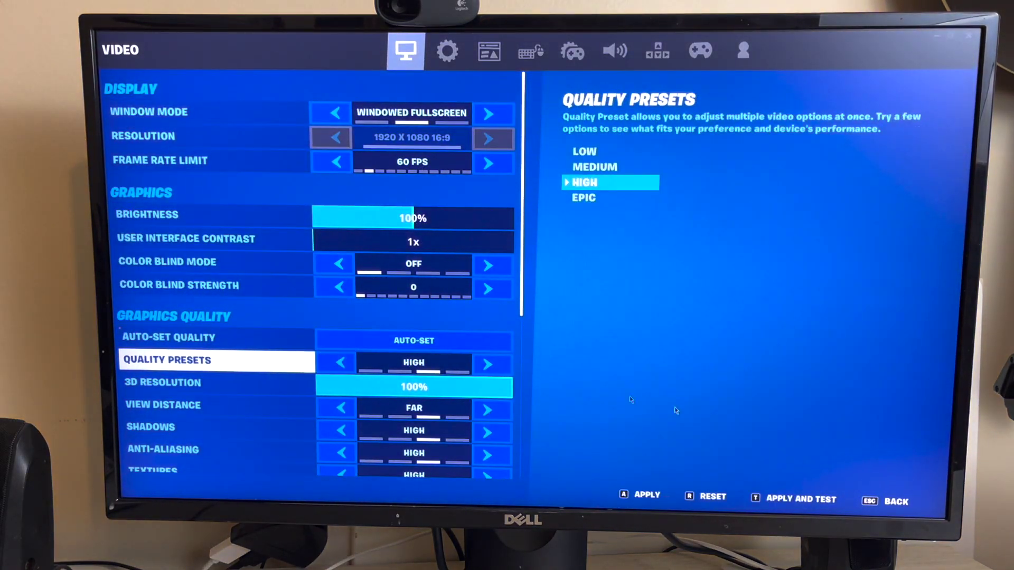
click(643, 494)
key(Escape)
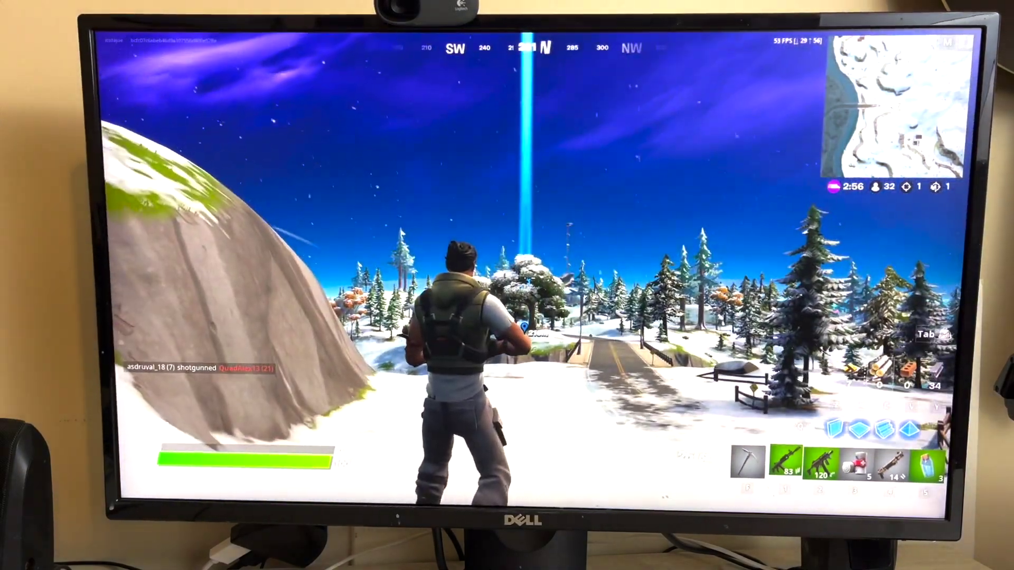
Step: Turn toward the road and run past the fences in the snowy forest
key(w)
key(w)
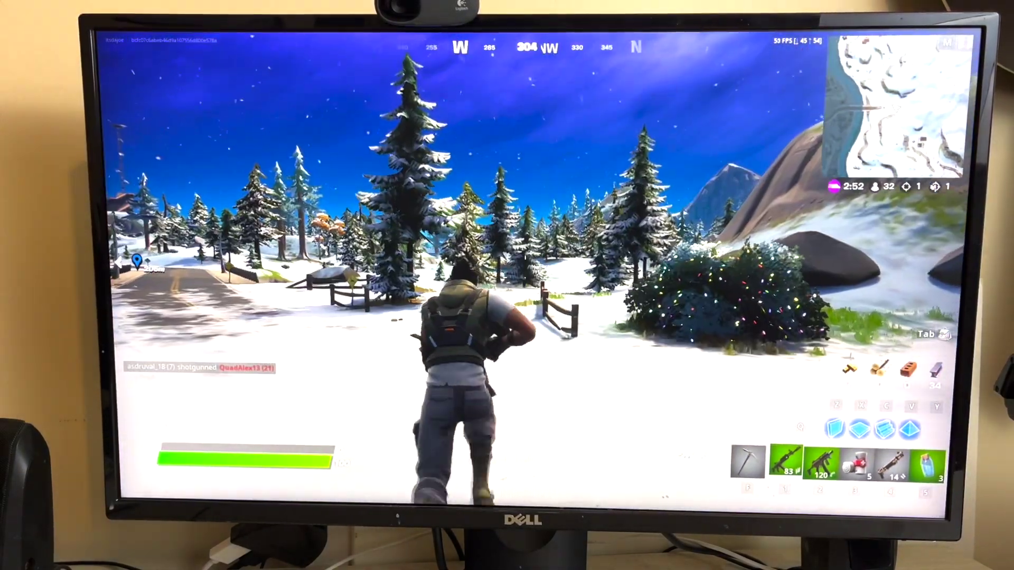
key(w)
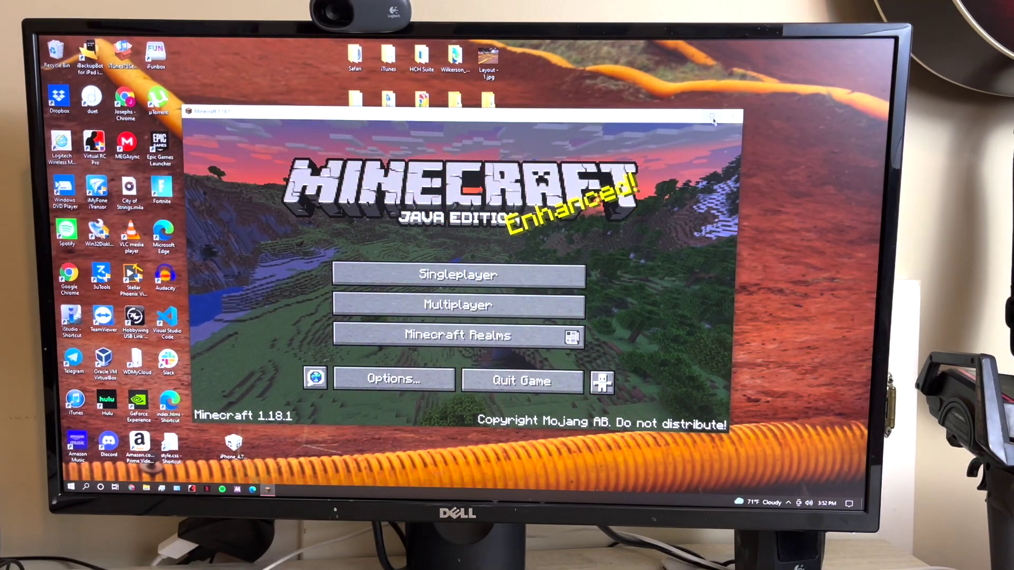
Step: Maximize the Minecraft window, enter the world from the title menu, and open the inventory
click(710, 117)
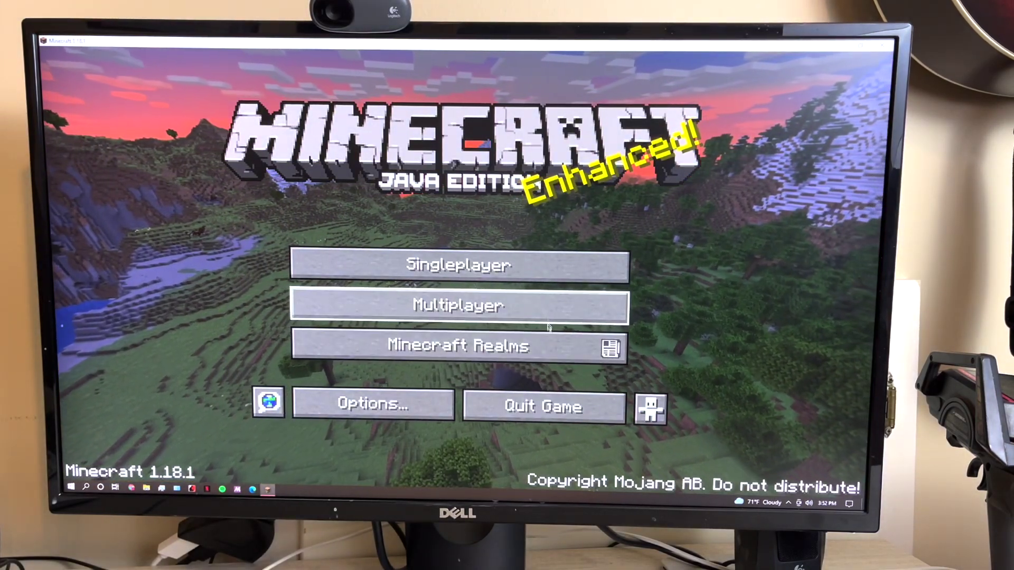
click(539, 345)
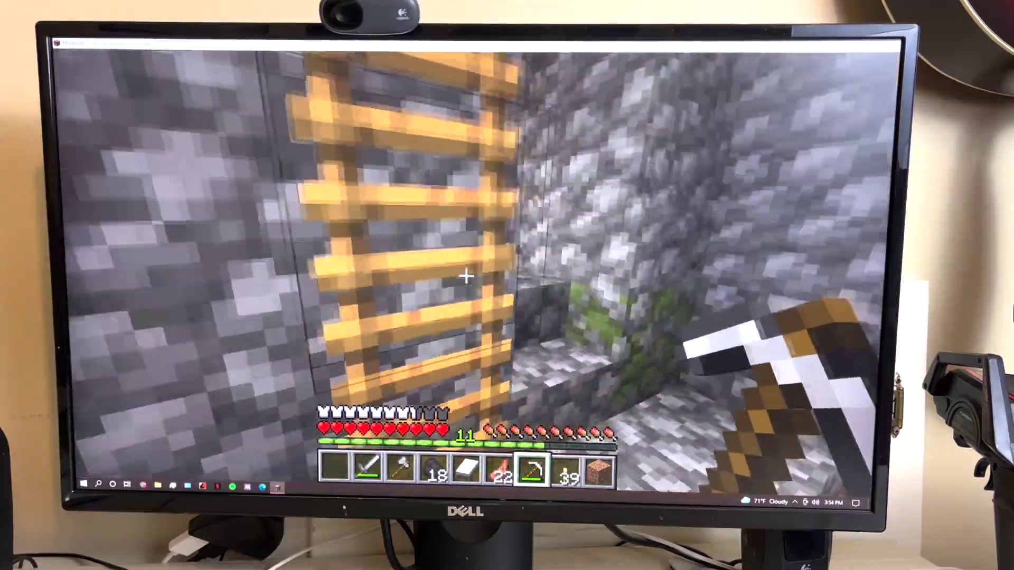
key(e)
Step: Set Max Framerate to Unlimited under Options > Video Settings, then resume play
key(Escape)
key(Escape)
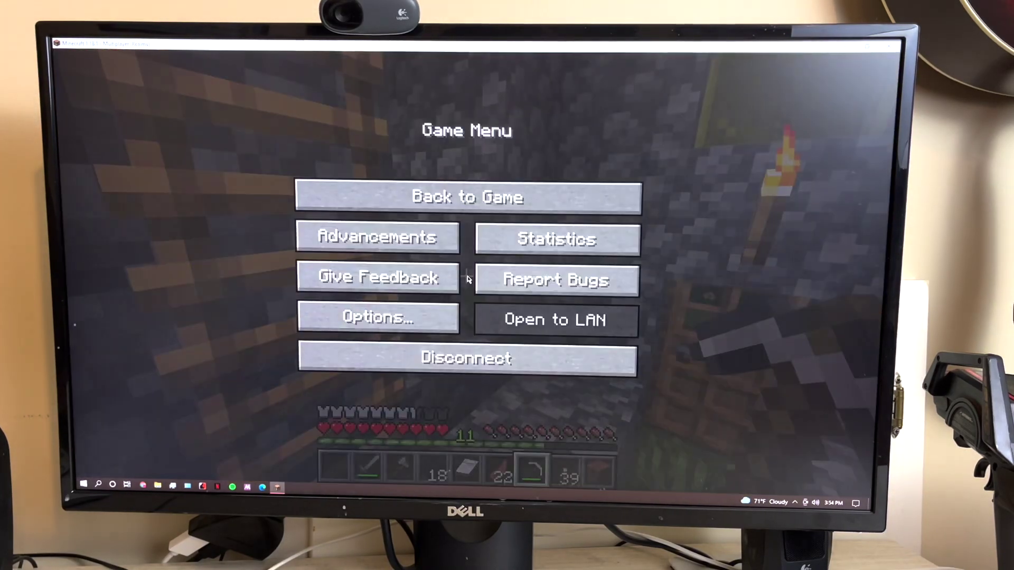
click(377, 316)
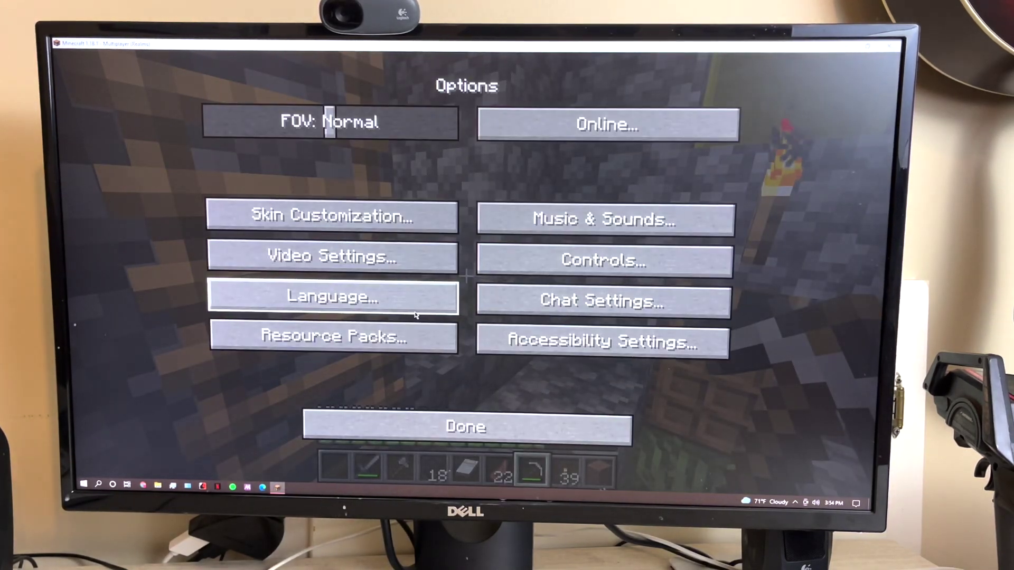
click(380, 261)
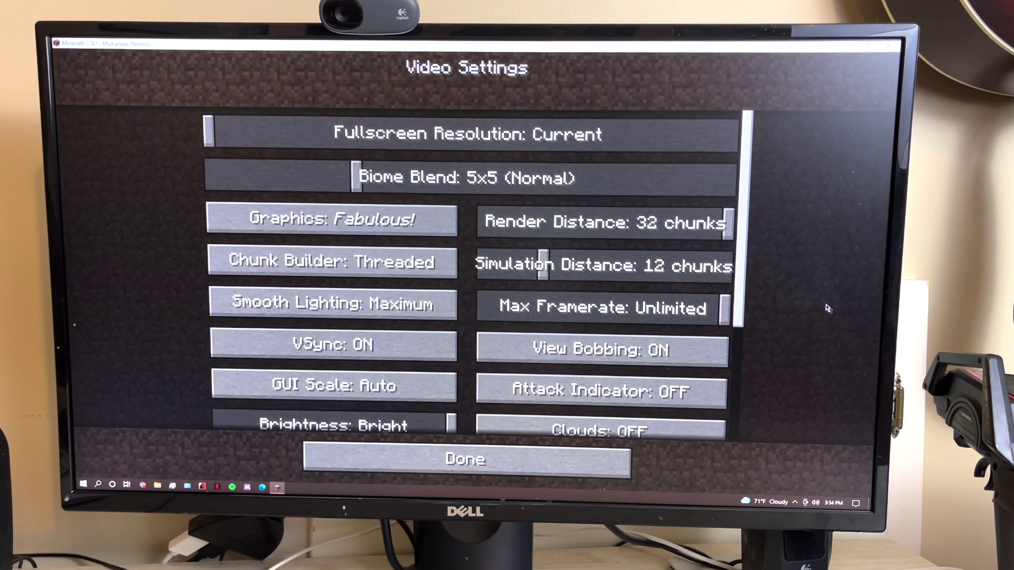
click(466, 464)
click(475, 432)
key(Escape)
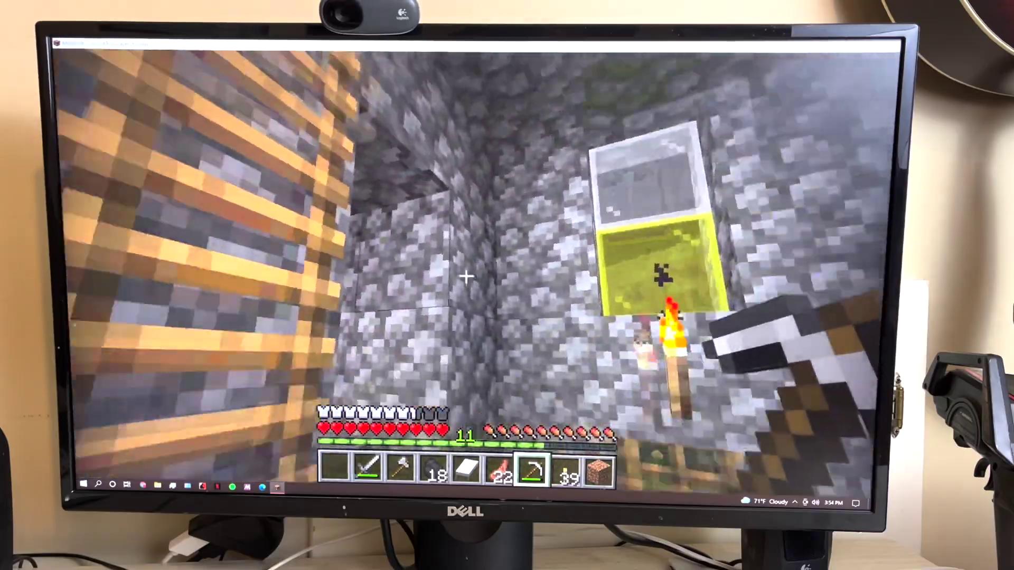
Step: Mine the stone ahead, climb out swinging the sword, and walk through the village into the field
click(466, 275)
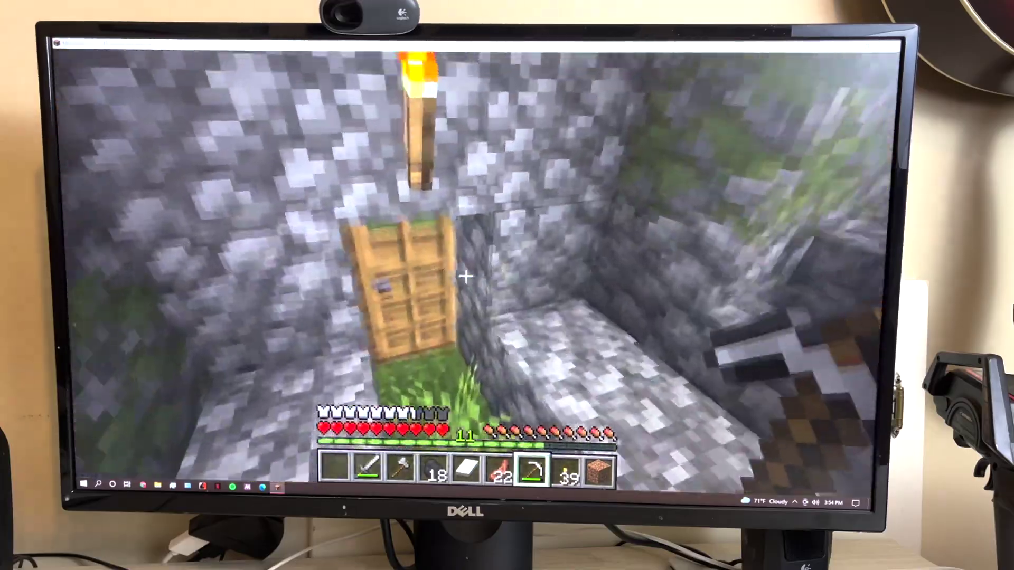
scroll(466, 275, up, 1)
scroll(466, 276, up, 4)
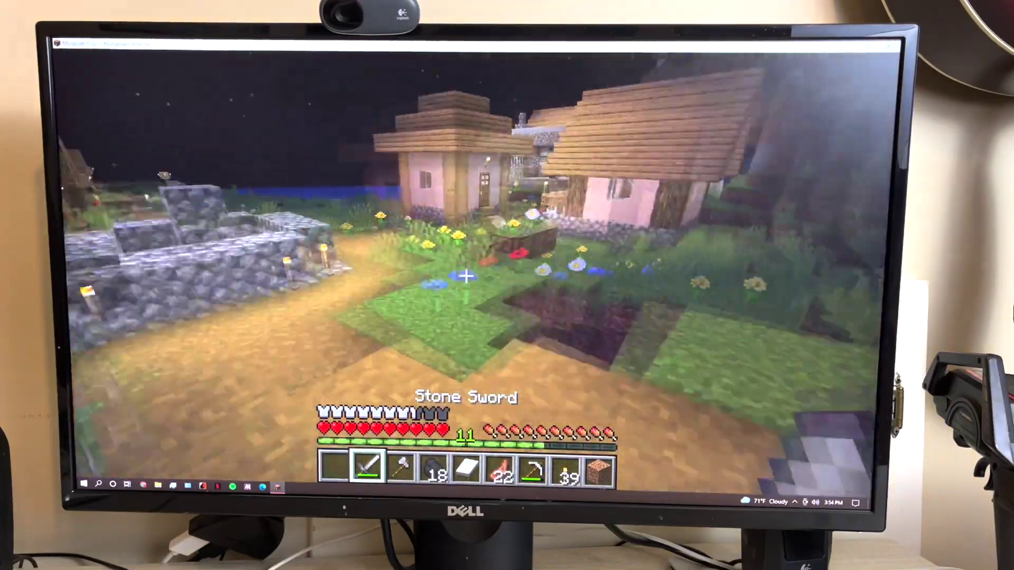
click(466, 276)
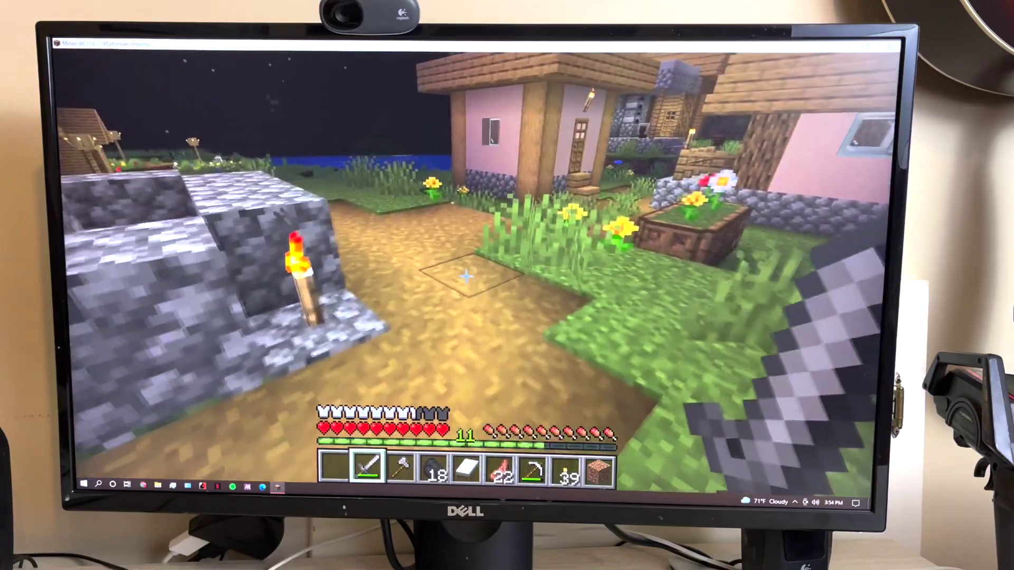
key(w)
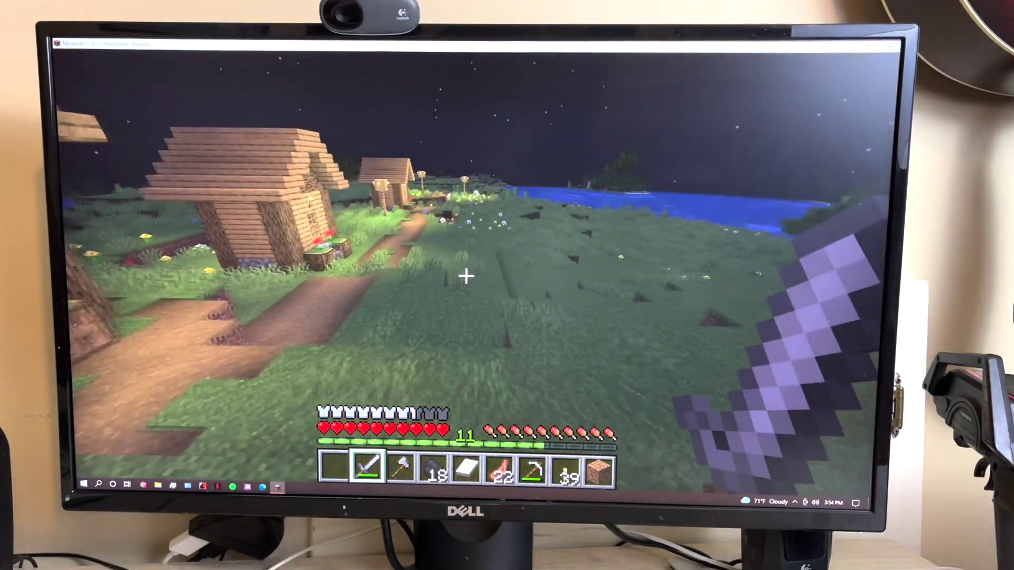
key(w)
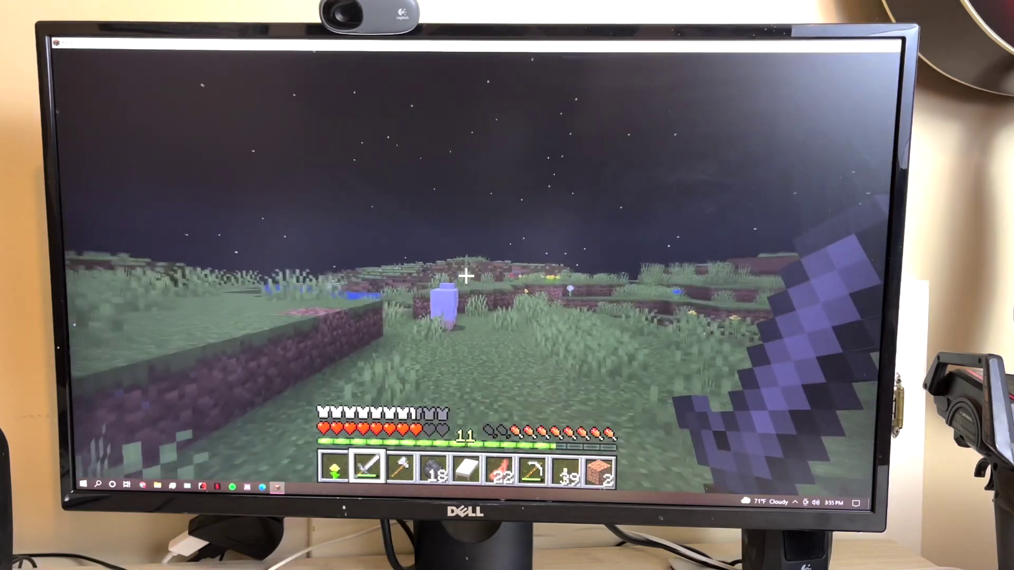
Step: Walk across the field to the pink sheep and strike it
key(w)
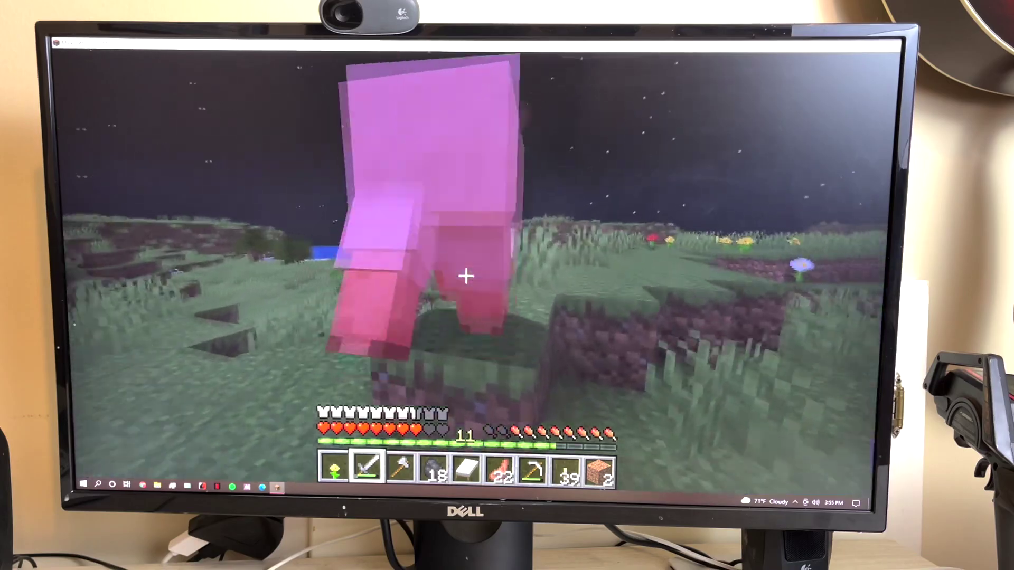
key(w)
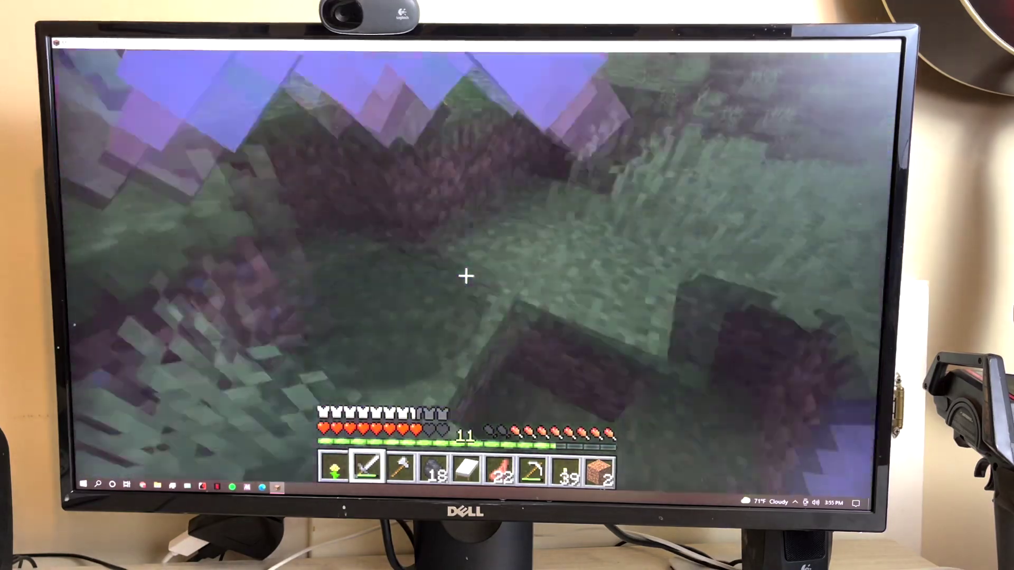
key(w)
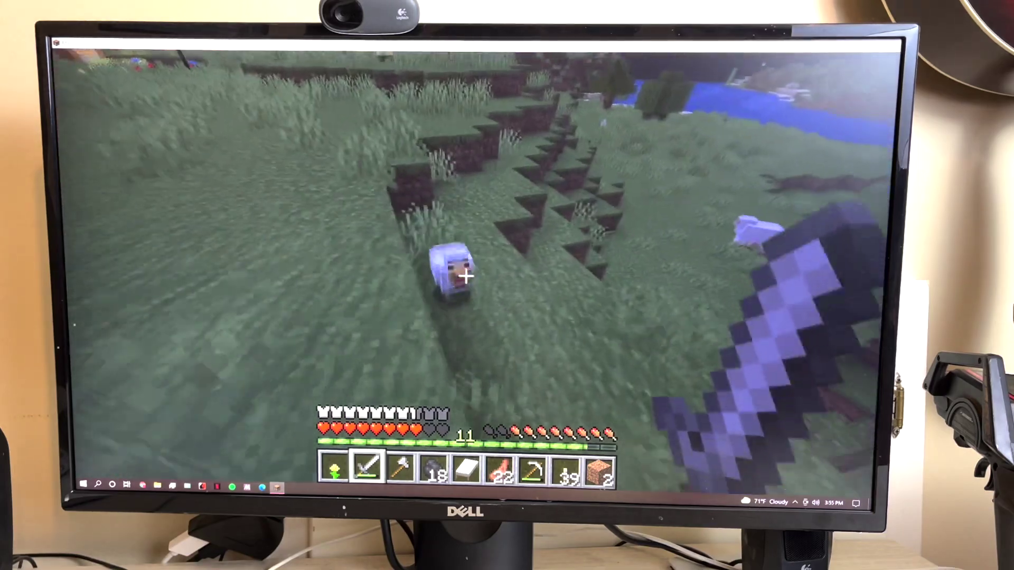
click(466, 275)
Step: Walk to the white sheep and kill it, then knock back the pink sheep
key(w)
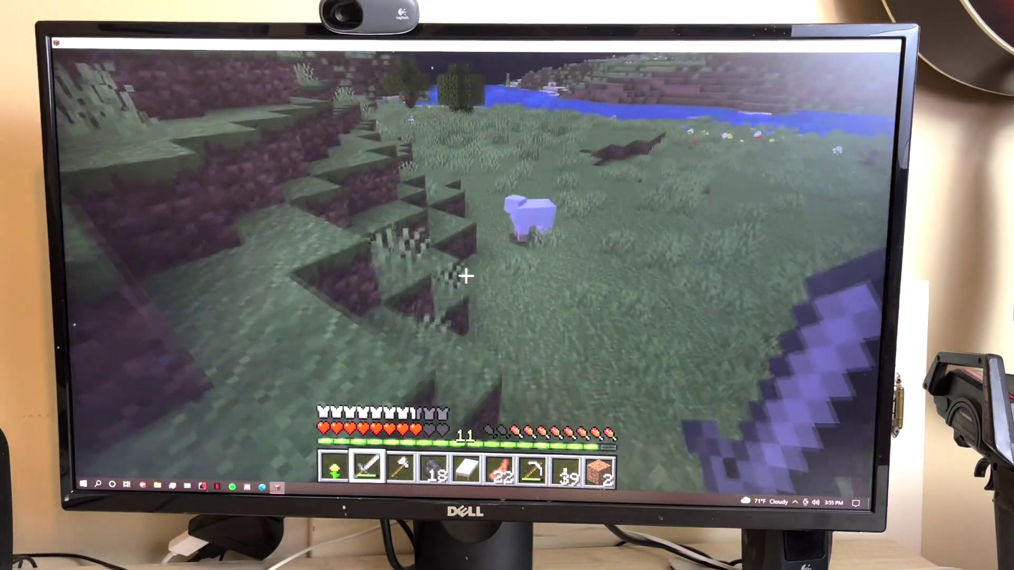
key(w)
click(466, 275)
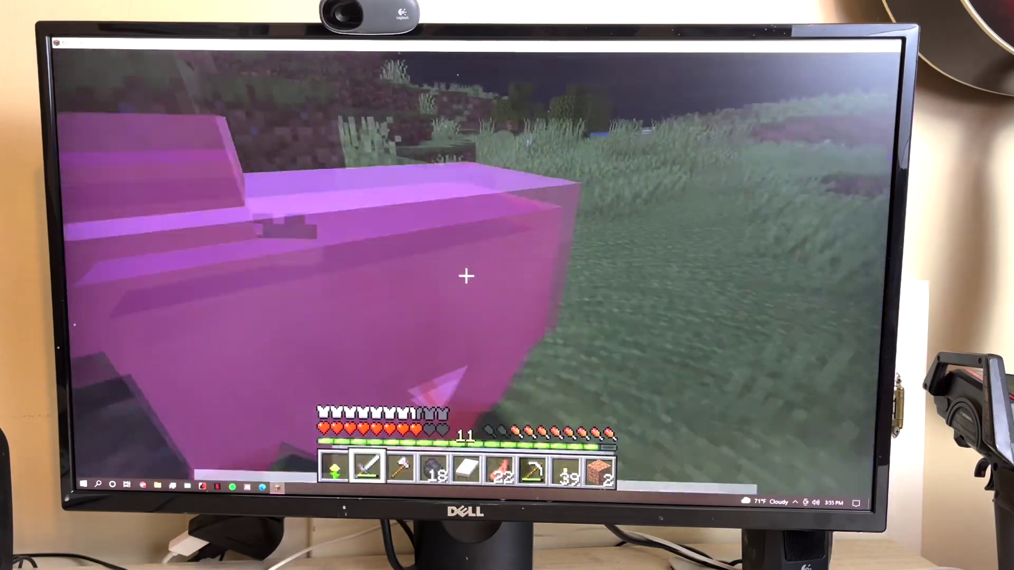
click(466, 274)
click(466, 275)
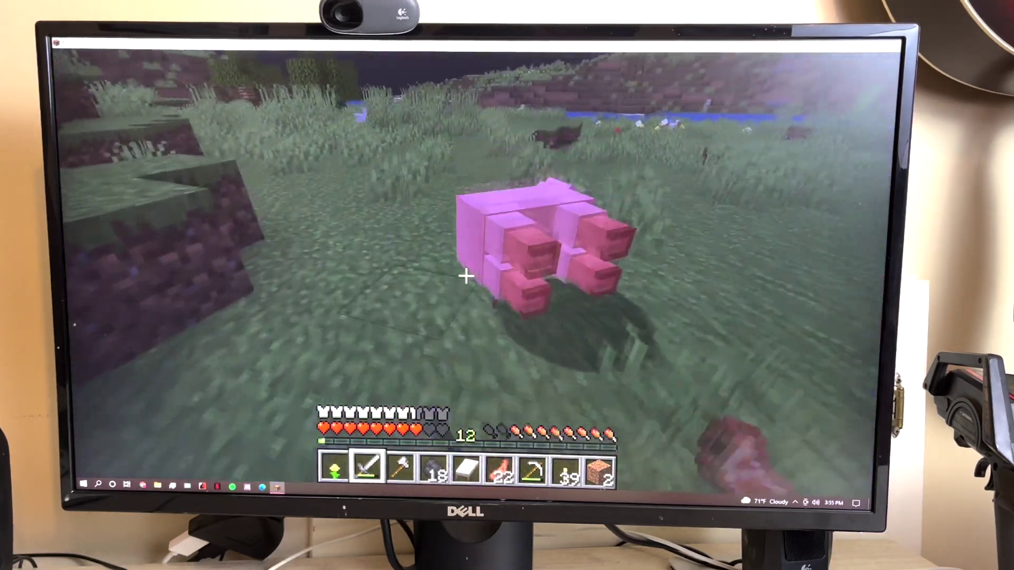